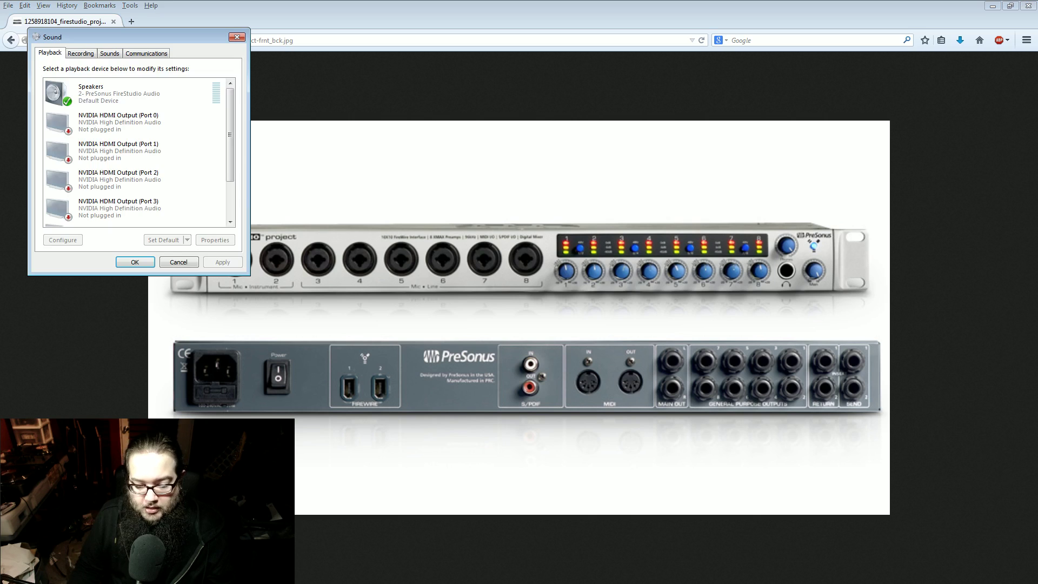
Reposition the Sound dialog over the hardware photo and look through the list of playback devices.
{"action": "left_click_drag", "start_coordinate": [193, 42], "coordinate": [798, 168]}
{"action": "left_click", "coordinate": [745, 227]}
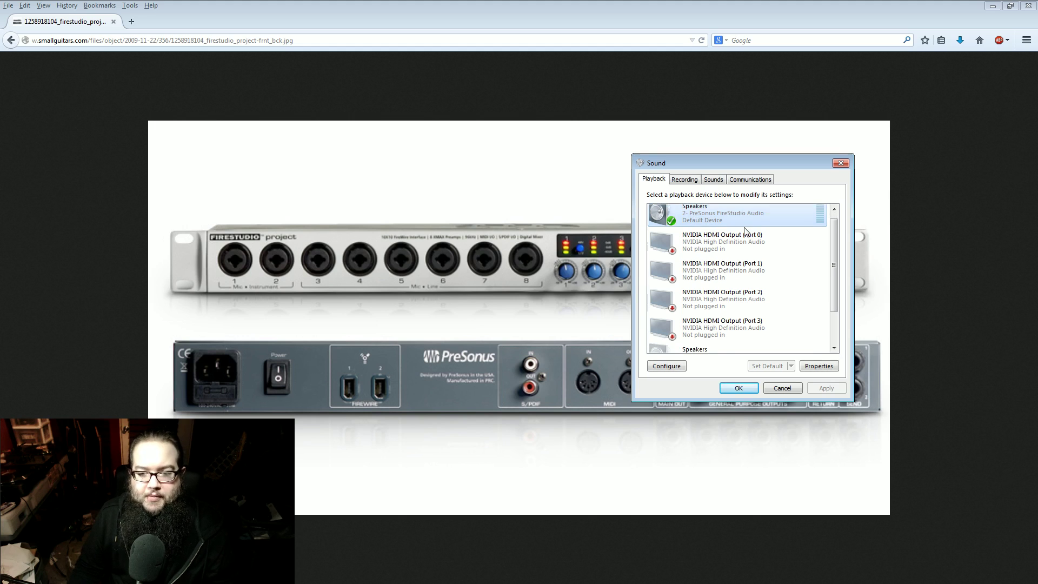
{"action": "scroll", "coordinate": [711, 333], "scroll_direction": "down", "scroll_amount": 3}
{"action": "scroll", "coordinate": [711, 333], "scroll_direction": "up", "scroll_amount": 3}
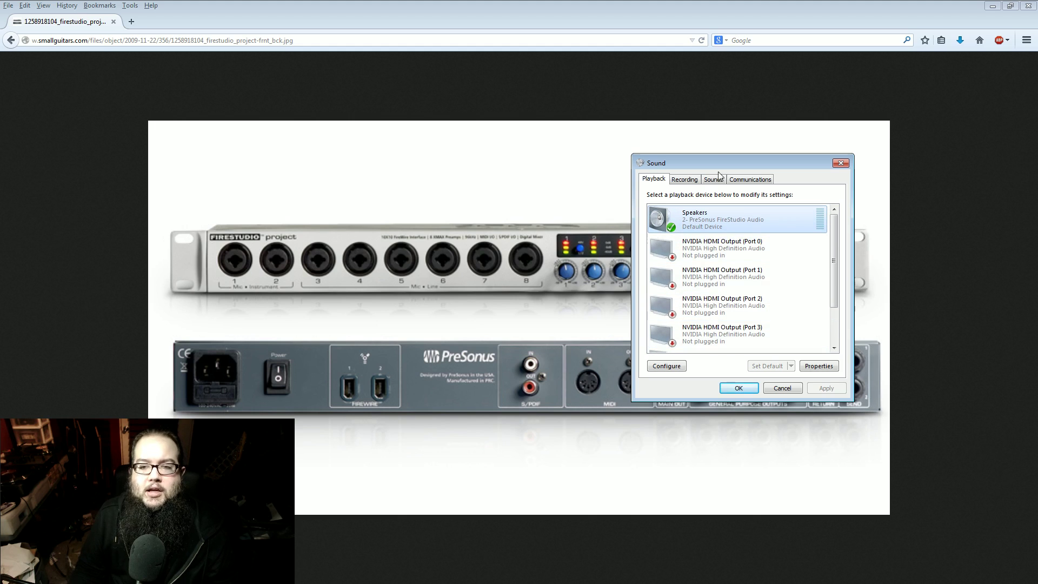
{"action": "mouse_move", "coordinate": [717, 164]}
{"action": "left_mouse_down"}
{"action": "mouse_move", "coordinate": [728, 167]}
{"action": "mouse_move", "coordinate": [722, 178]}
{"action": "left_mouse_up"}
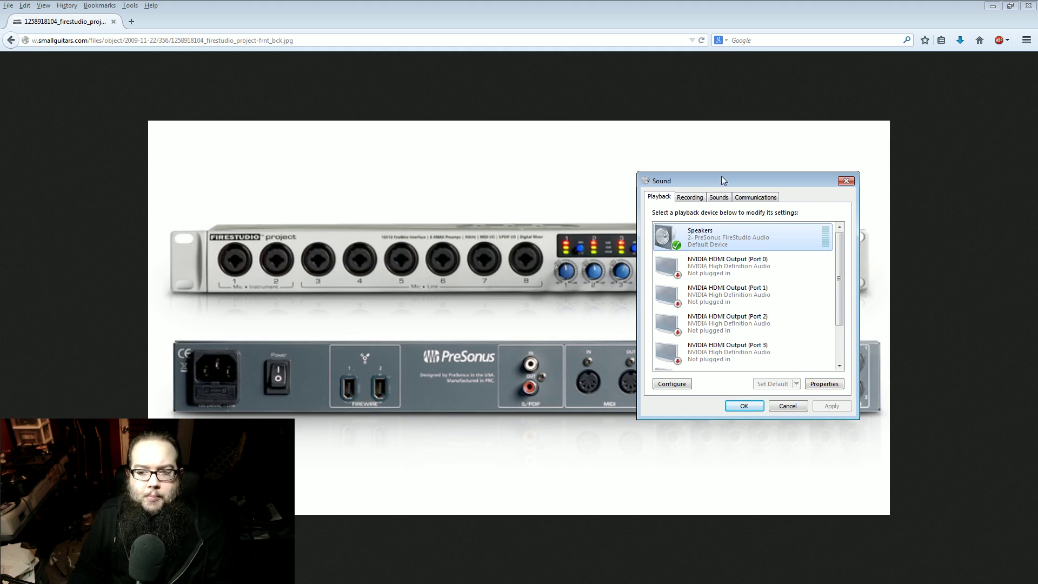
Open the properties of the PreSonus FireStudio Audio recording device and check its Listen and Levels settings.
{"action": "left_click", "coordinate": [690, 197]}
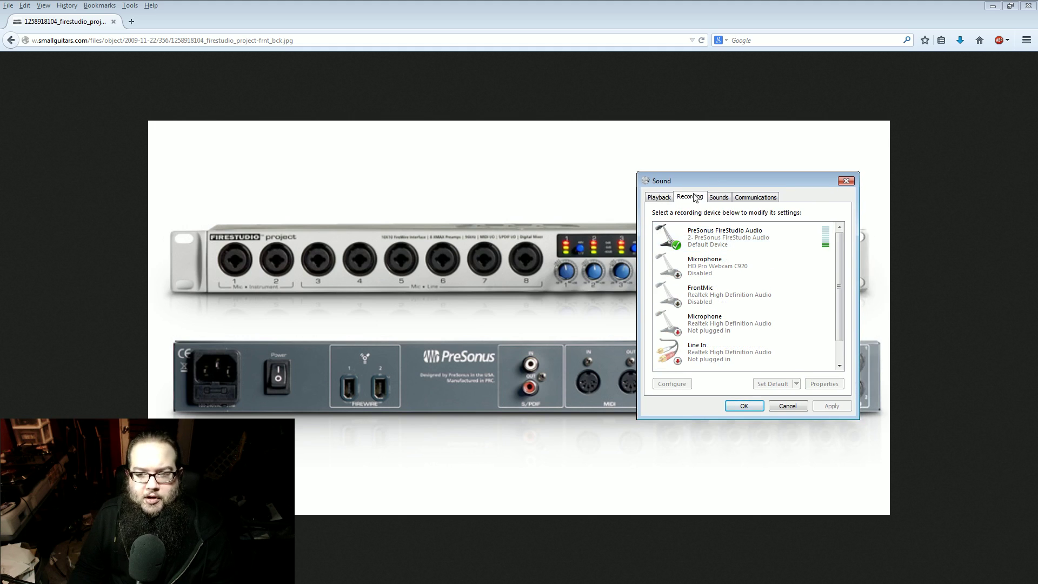
{"action": "right_click", "coordinate": [711, 236]}
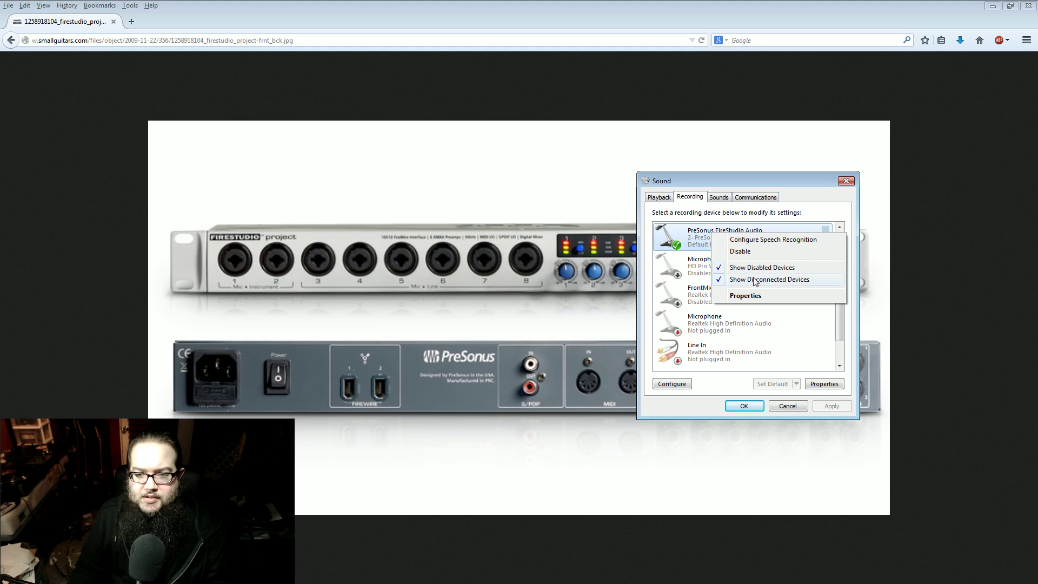
{"action": "left_click", "coordinate": [756, 295]}
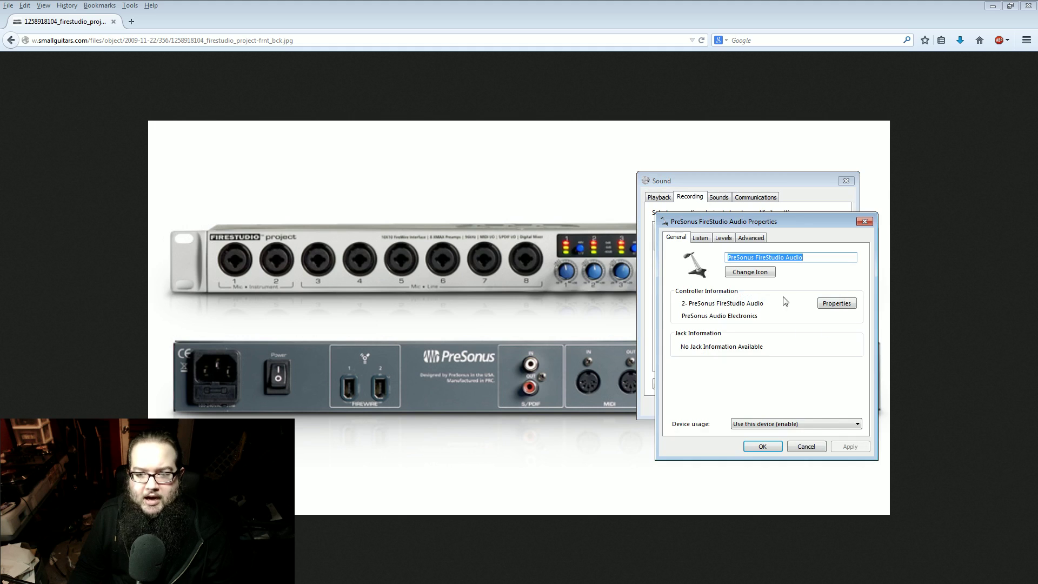
{"action": "left_click", "coordinate": [705, 240]}
{"action": "left_click", "coordinate": [723, 238]}
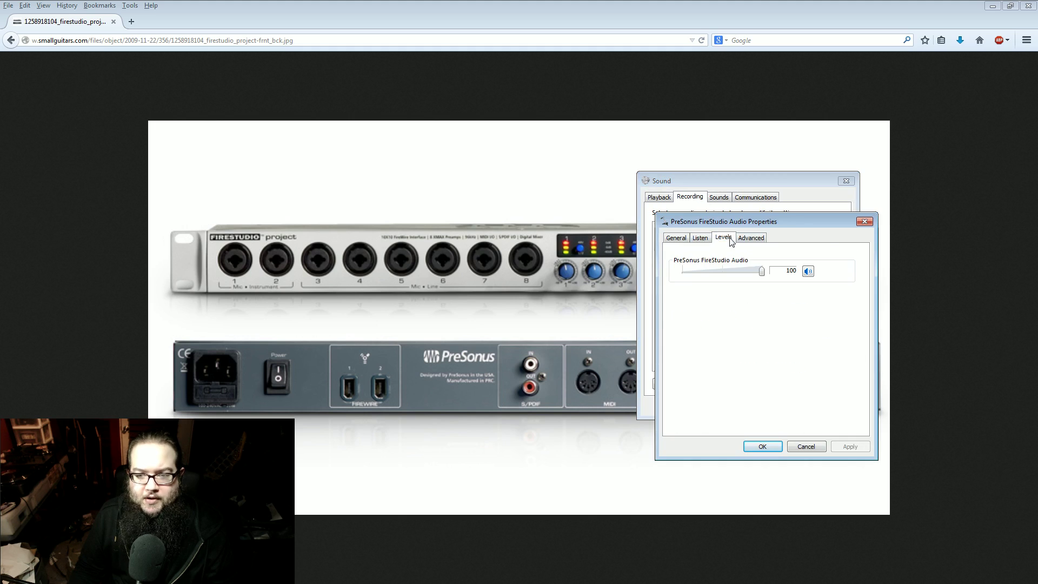
Examine the sample rate and bit depth formats offered as the recording device's default format, without changing the selection.
{"action": "left_click", "coordinate": [736, 240]}
{"action": "left_click", "coordinate": [736, 288]}
{"action": "left_click", "coordinate": [738, 290]}
{"action": "left_click", "coordinate": [739, 289]}
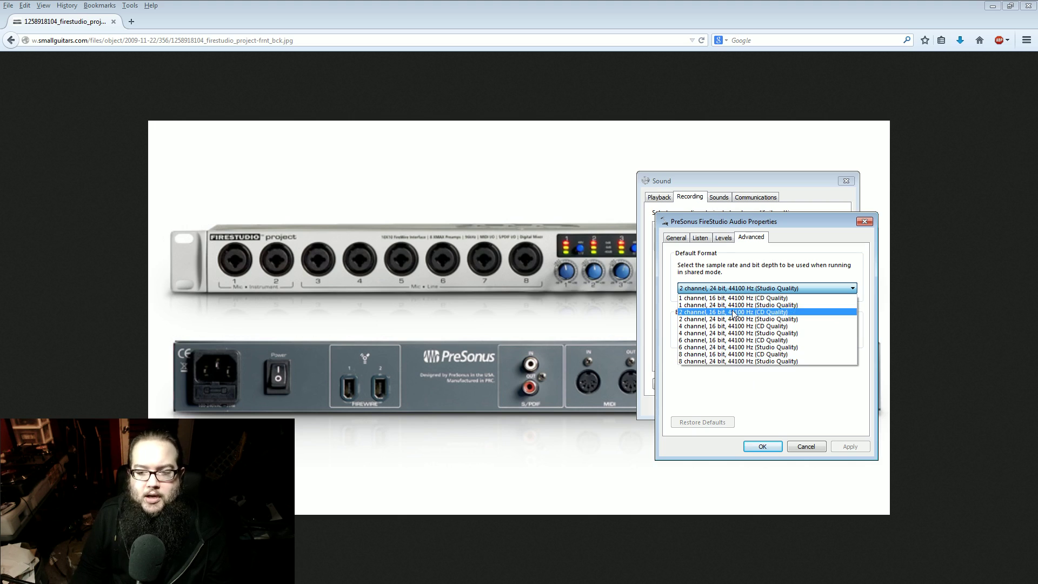
{"action": "left_click", "coordinate": [760, 378]}
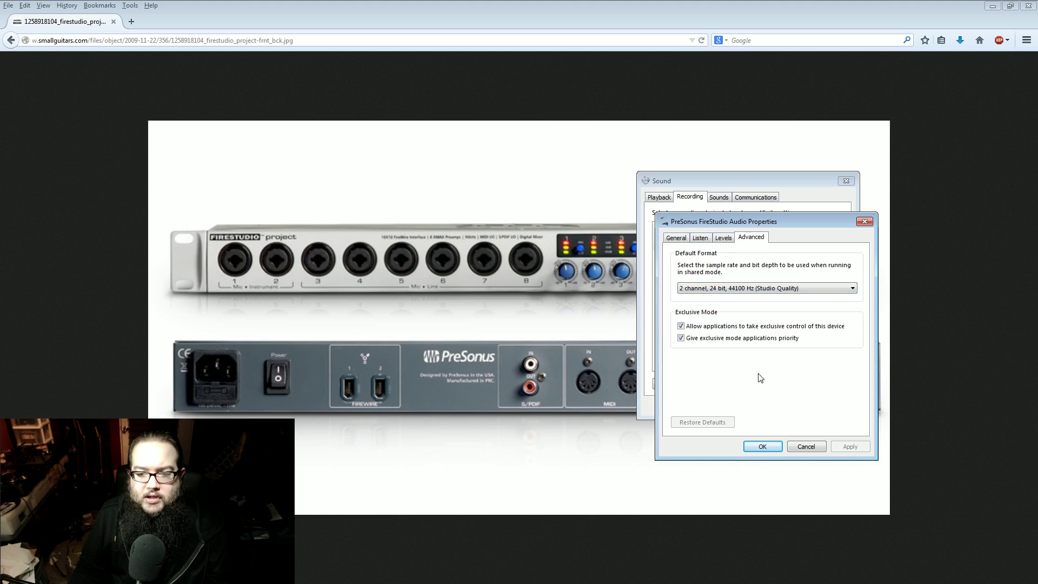
{"action": "left_click", "coordinate": [744, 292]}
{"action": "left_click", "coordinate": [750, 294]}
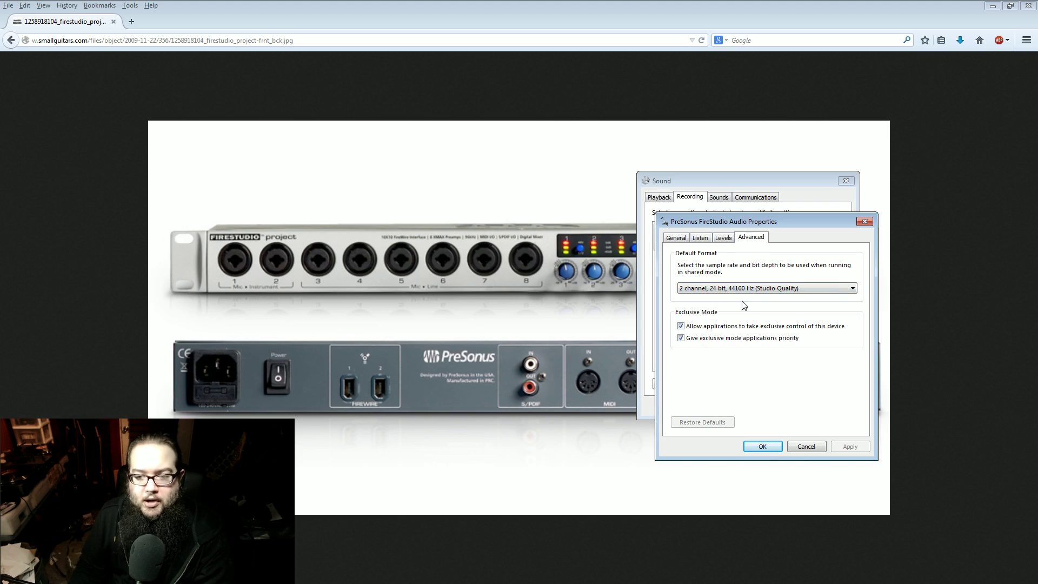
Revisit the recording device's levels, listen and general settings, close its properties and move the Sound dialog aside.
{"action": "left_click", "coordinate": [723, 238]}
{"action": "left_click", "coordinate": [703, 239]}
{"action": "left_click", "coordinate": [678, 238]}
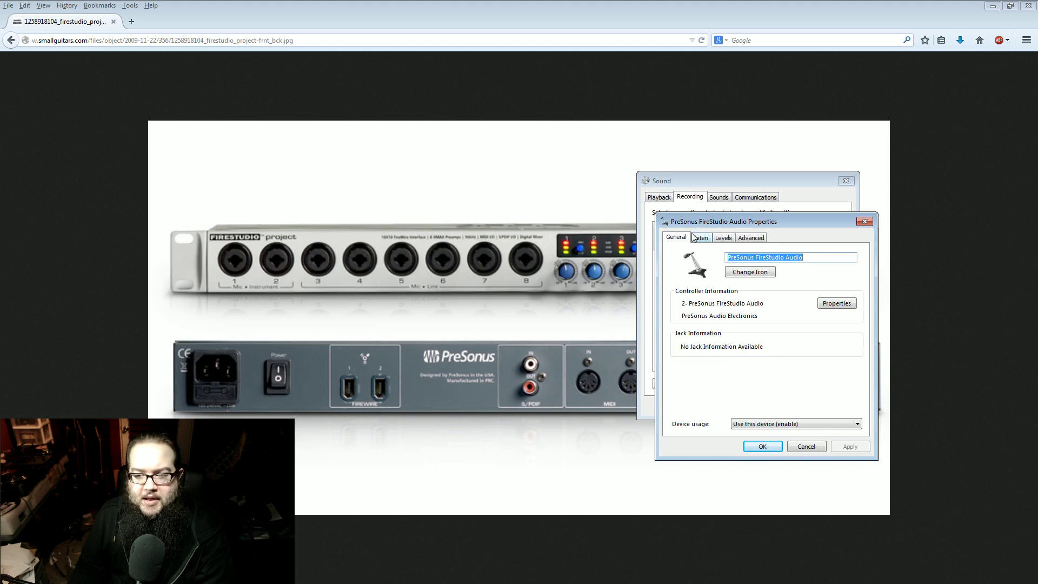
{"action": "left_click", "coordinate": [864, 222]}
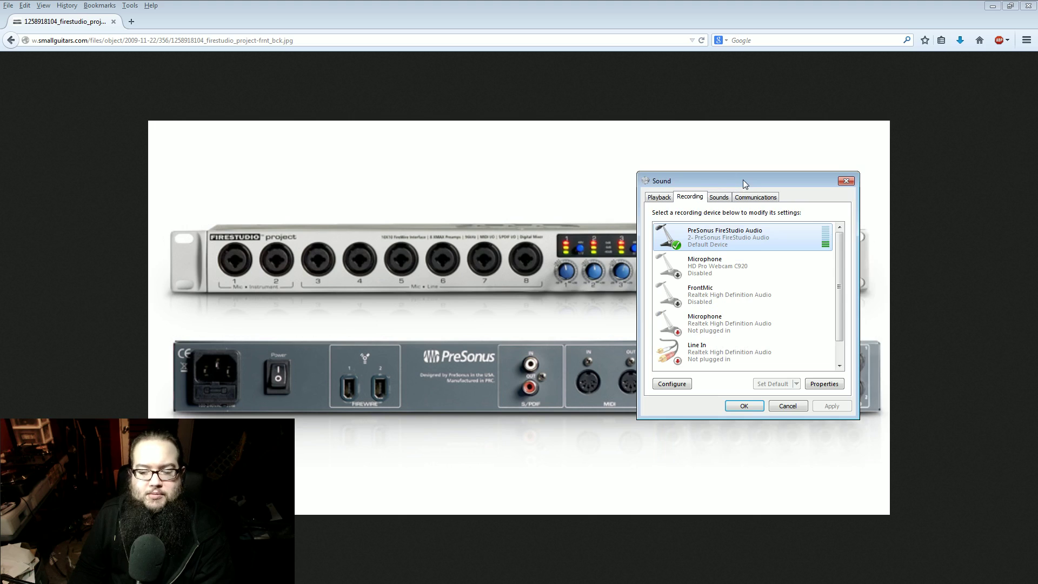
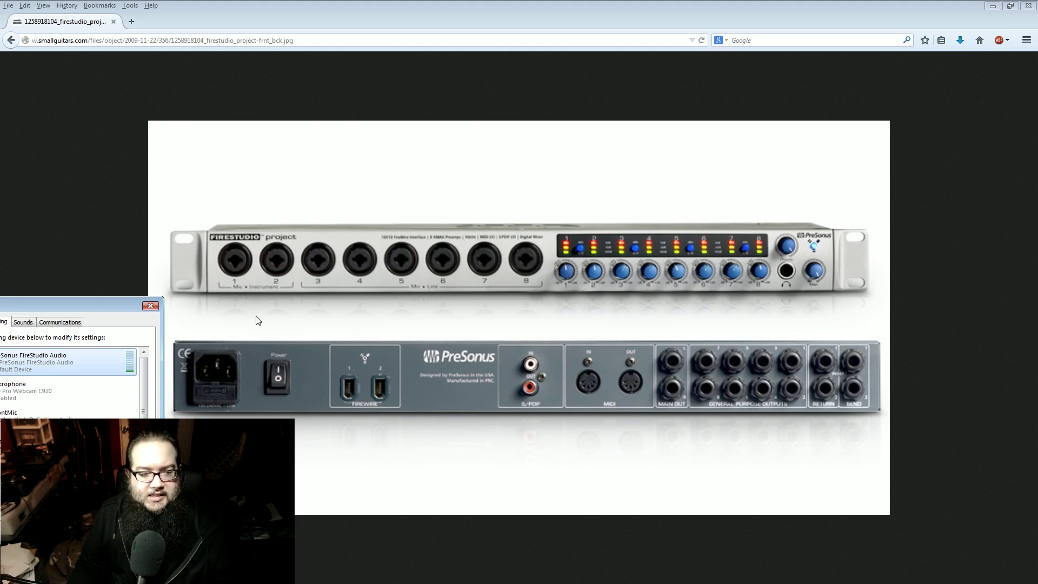
{"action": "left_click_drag", "start_coordinate": [92, 304], "coordinate": [832, 205]}
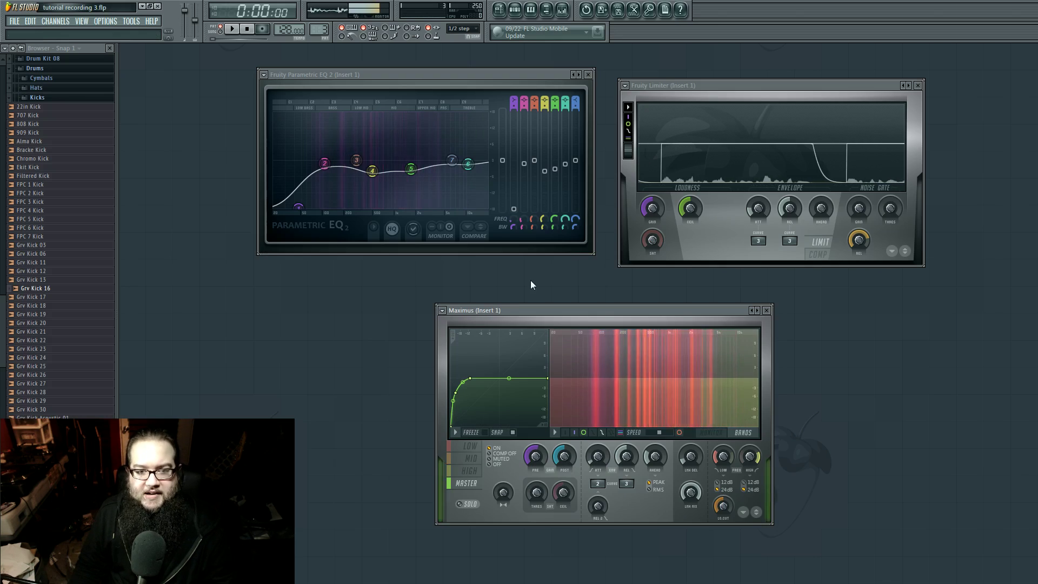
In FL Studio, view the Insert 1 effects in the mixer, hide it, and adjust the Parametric EQ 2 and Limiter window positions.
{"action": "left_click", "coordinate": [564, 10]}
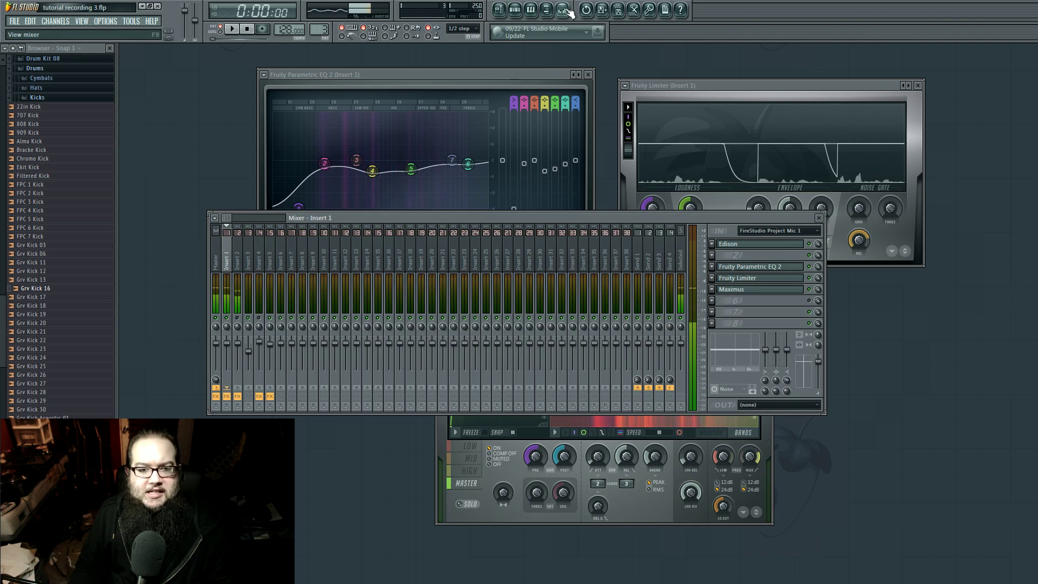
{"action": "left_click", "coordinate": [564, 10]}
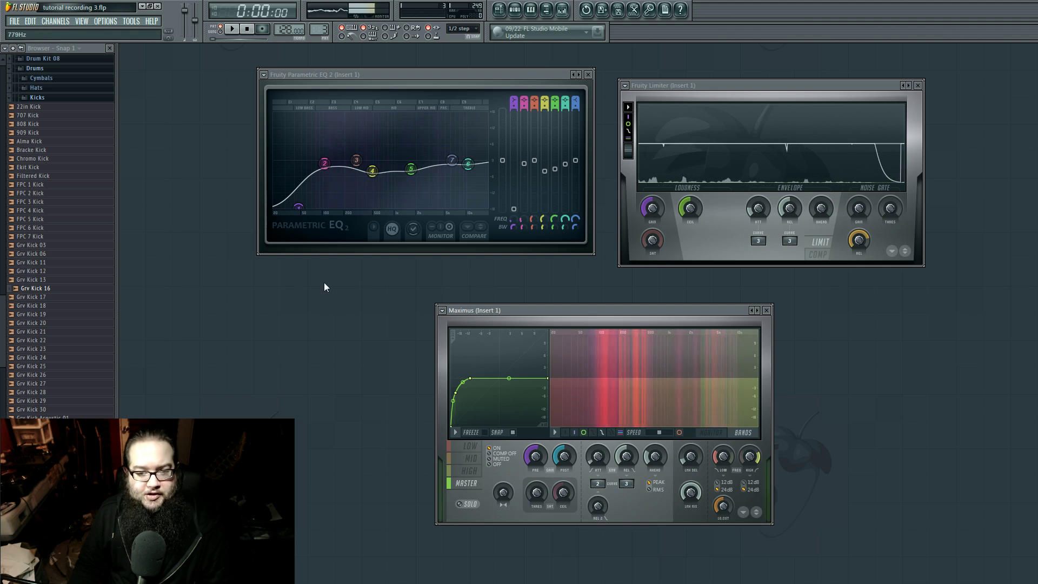
{"action": "mouse_move", "coordinate": [431, 74]}
{"action": "left_mouse_down"}
{"action": "mouse_move", "coordinate": [417, 65]}
{"action": "mouse_move", "coordinate": [423, 79]}
{"action": "left_mouse_up"}
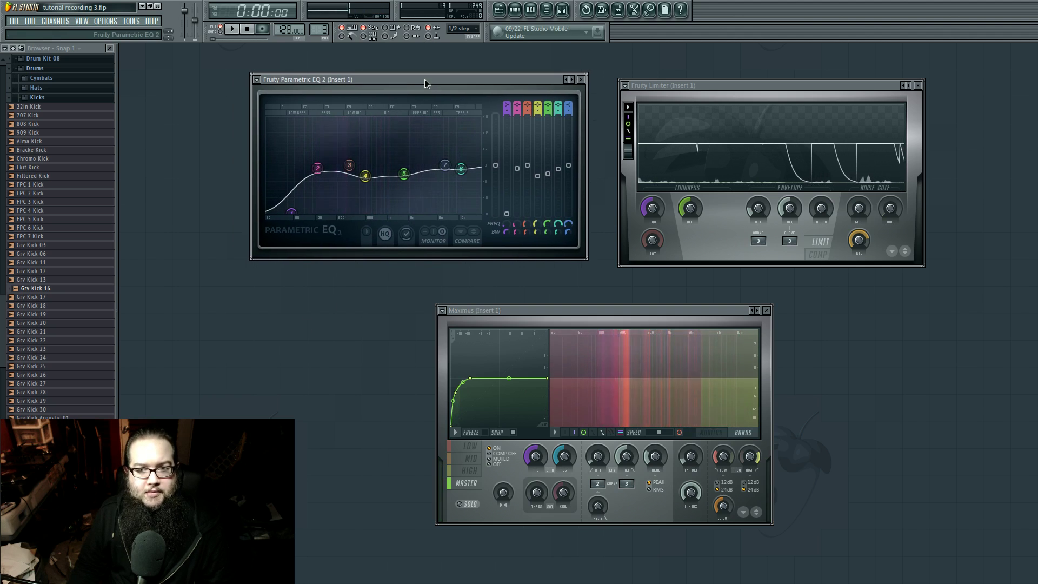
{"action": "mouse_move", "coordinate": [707, 86]}
{"action": "left_mouse_down"}
{"action": "mouse_move", "coordinate": [708, 94]}
{"action": "mouse_move", "coordinate": [706, 87]}
{"action": "left_mouse_up"}
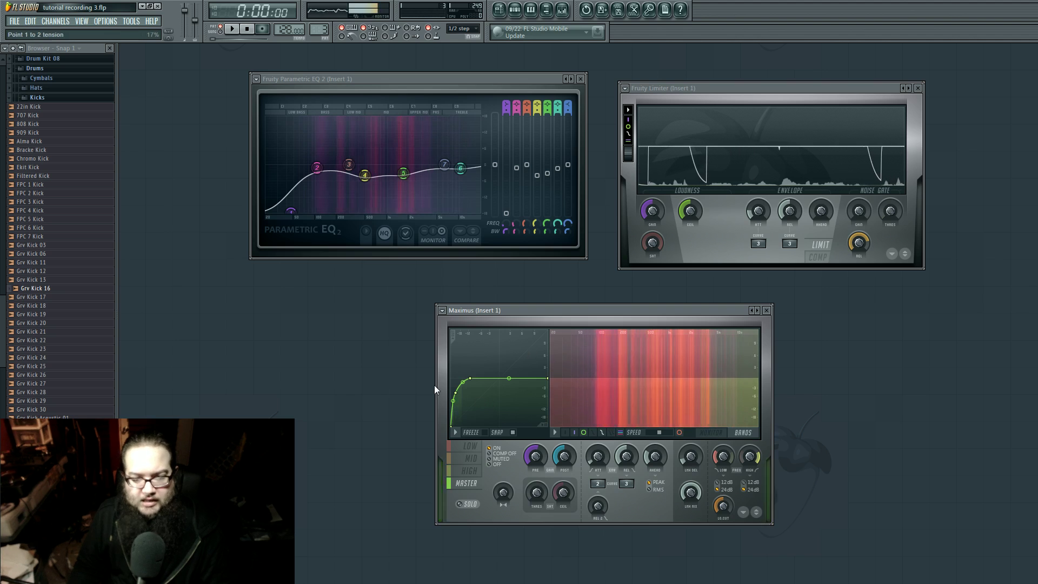
Compare the mid band's compression curve in Maximus with the master band's curve.
{"action": "left_click_drag", "start_coordinate": [534, 461], "coordinate": [520, 462]}
{"action": "left_click", "coordinate": [469, 446]}
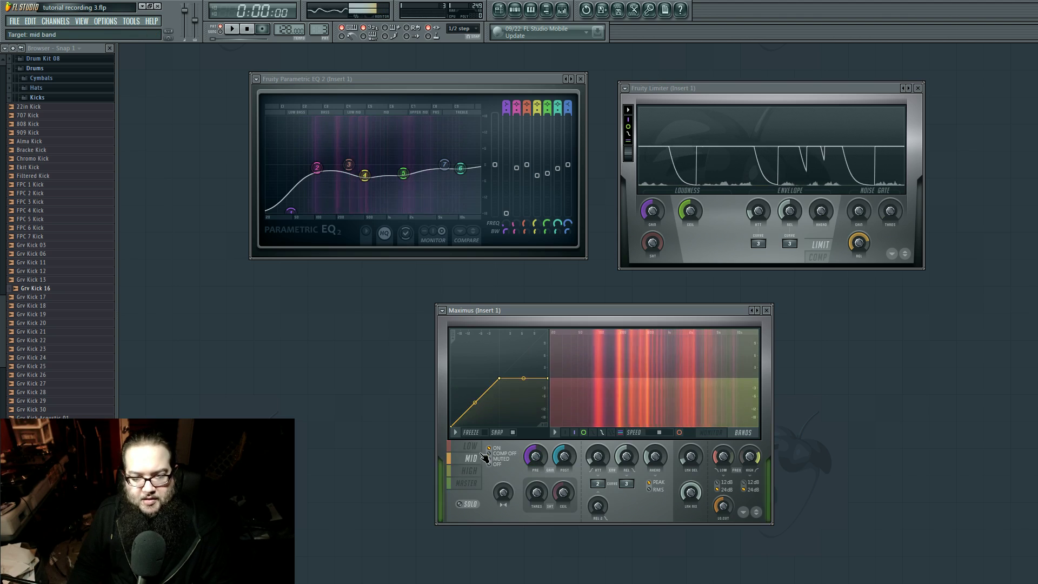
{"action": "left_click", "coordinate": [466, 482]}
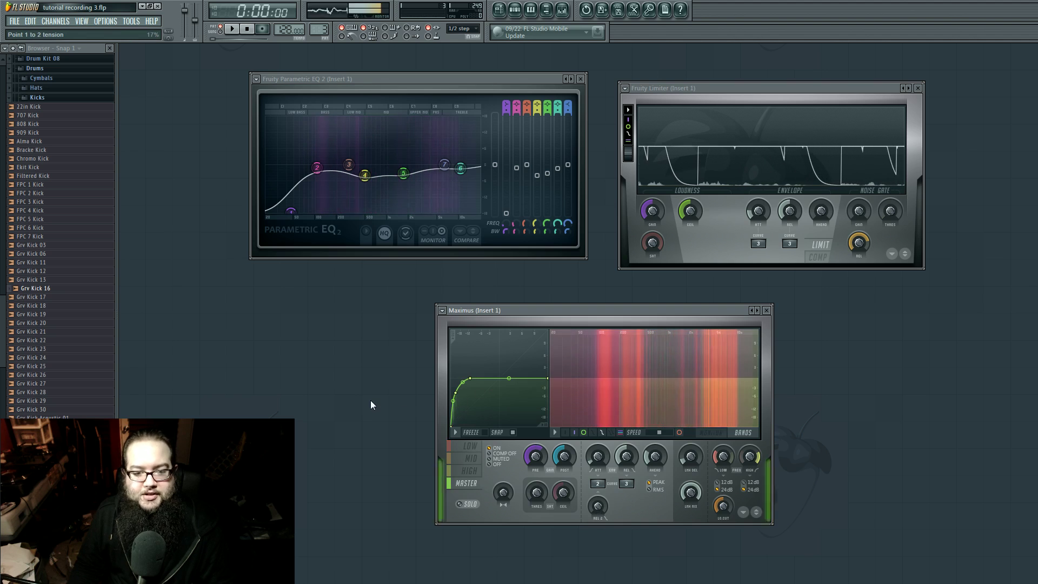
{"action": "scroll", "coordinate": [537, 457], "scroll_direction": "down", "scroll_amount": 2}
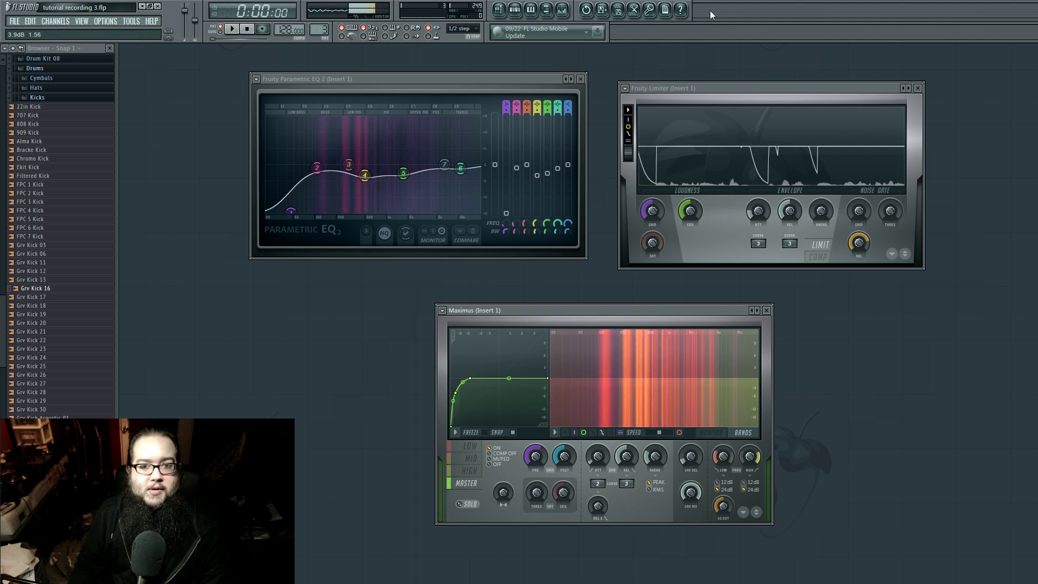
Check the Master track's effects and output in the mixer, close it and shift the Maximus window slightly.
{"action": "key", "text": "F9"}
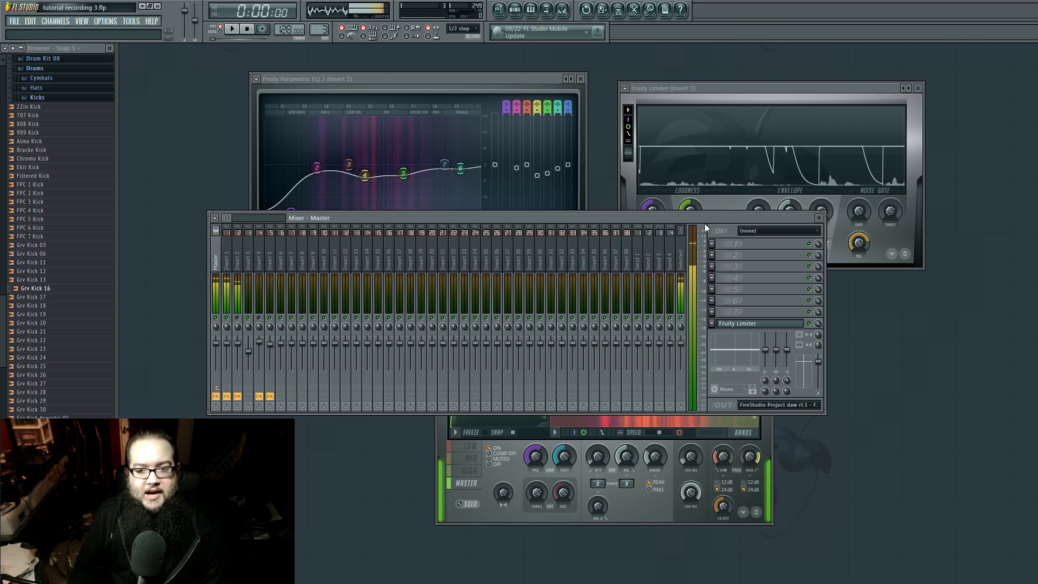
{"action": "left_click", "coordinate": [820, 218]}
{"action": "mouse_move", "coordinate": [573, 311]}
{"action": "left_mouse_down"}
{"action": "mouse_move", "coordinate": [582, 319]}
{"action": "mouse_move", "coordinate": [582, 306]}
{"action": "left_mouse_up"}
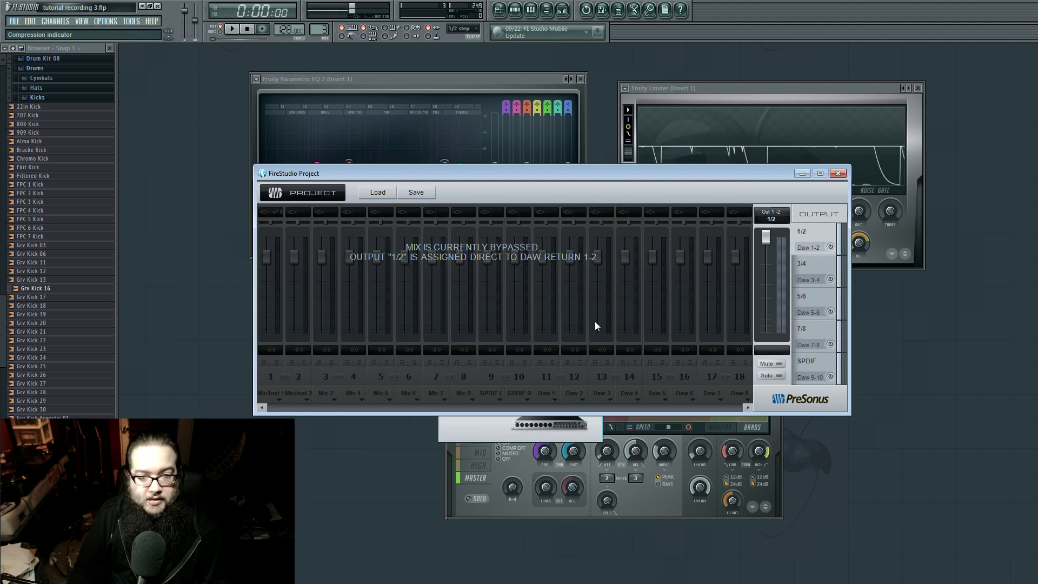
Switch to the FireStudio Project mixer, reposition its window and inspect the routing of output 1/2.
{"action": "left_click_drag", "start_coordinate": [576, 172], "coordinate": [533, 294]}
{"action": "left_click_drag", "start_coordinate": [741, 288], "coordinate": [771, 275]}
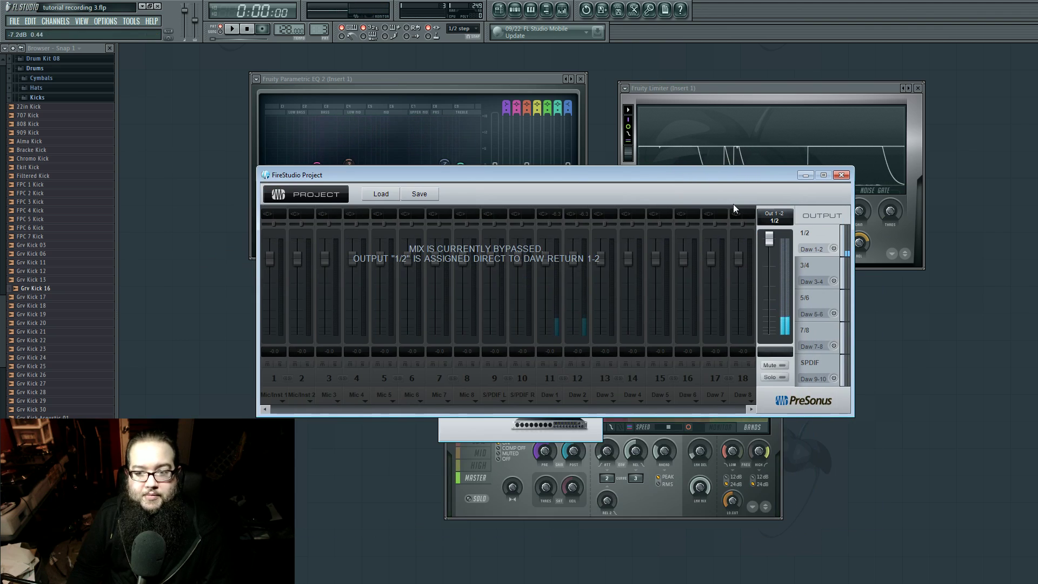
{"action": "left_click", "coordinate": [809, 263]}
{"action": "left_click", "coordinate": [810, 228]}
{"action": "left_click", "coordinate": [562, 427]}
{"action": "left_click", "coordinate": [565, 379]}
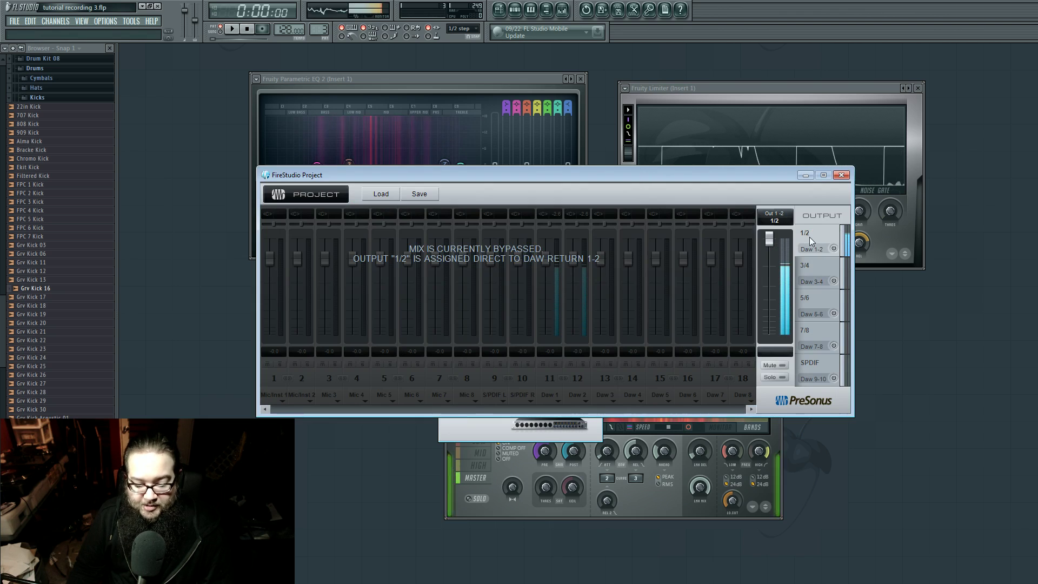
{"action": "left_click", "coordinate": [841, 175]}
{"action": "left_click", "coordinate": [562, 378]}
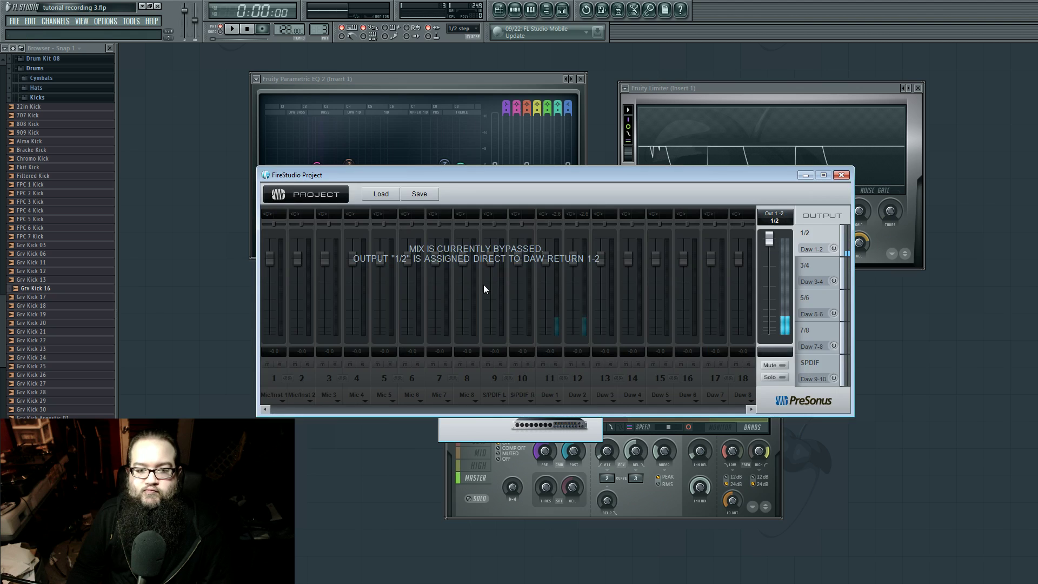
Load the saved MIX file into the FireStudio Project mixer and reposition its window.
{"action": "left_click", "coordinate": [381, 194]}
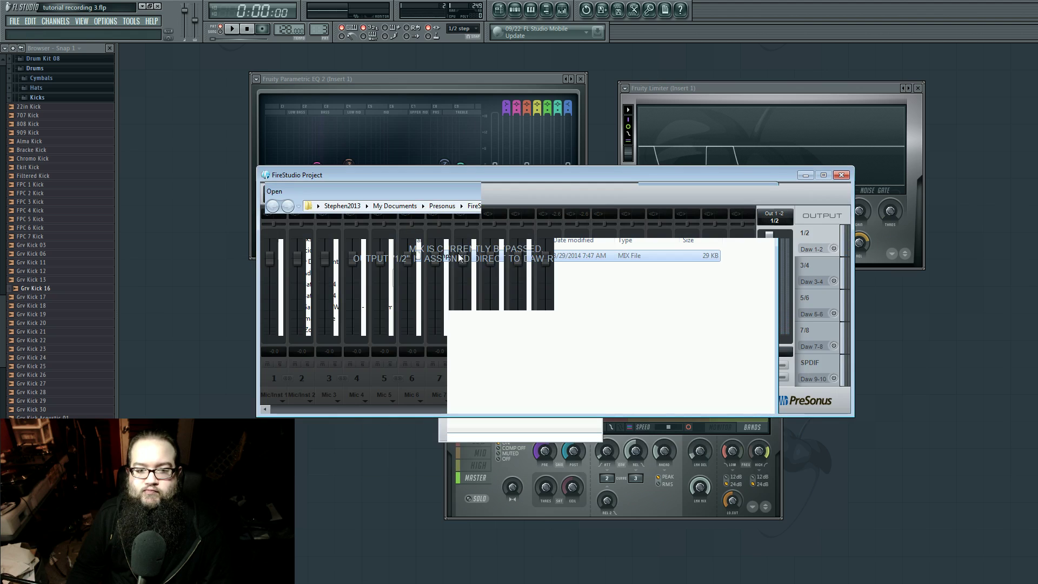
{"action": "key", "text": "Return"}
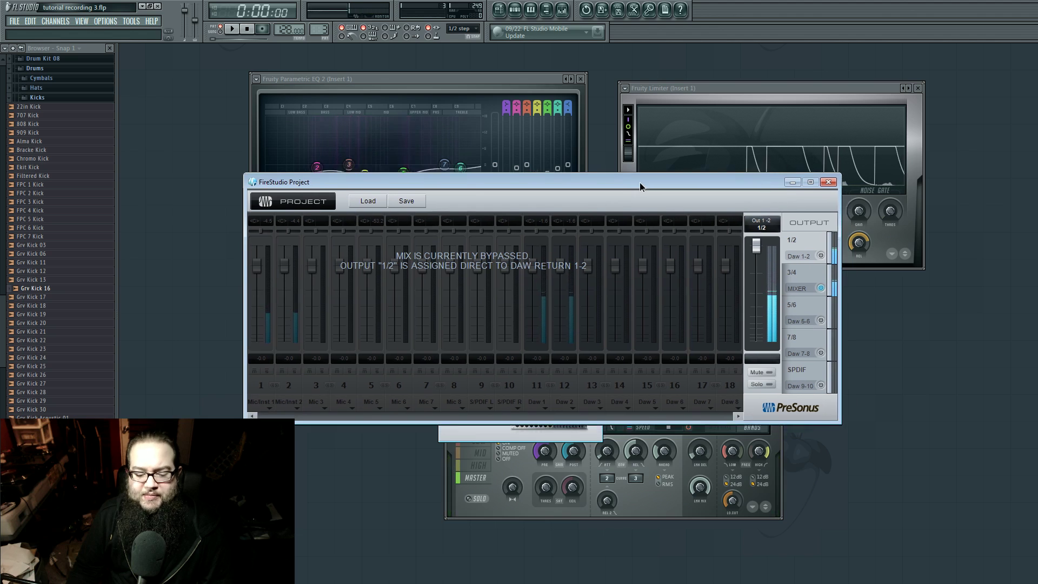
{"action": "left_click_drag", "start_coordinate": [648, 174], "coordinate": [643, 160]}
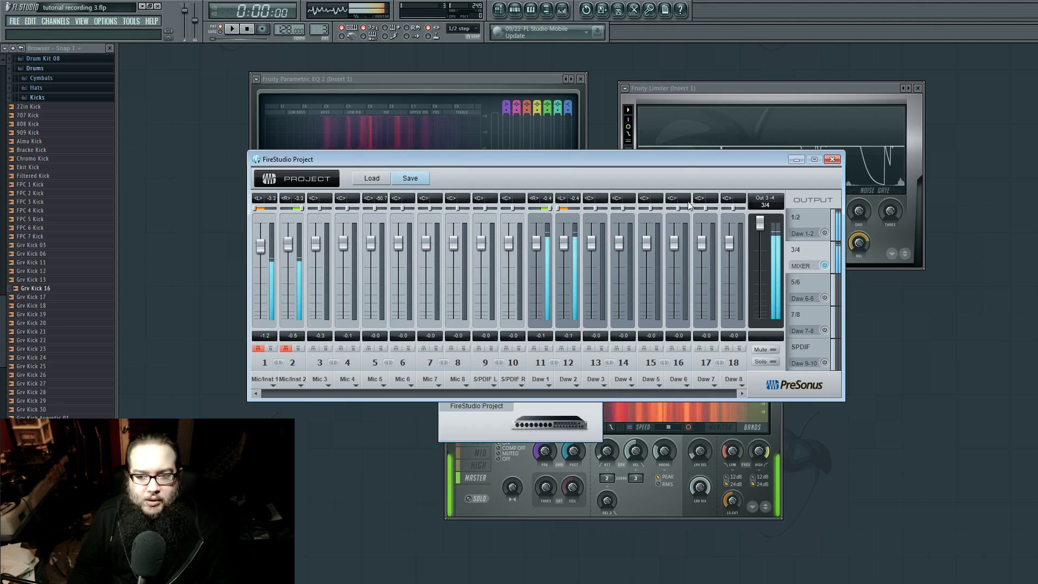
Inspect the DAW routing of outputs 1/2 and 5/6 in the FireStudio Project mixer, finishing on output 1/2.
{"action": "left_click", "coordinate": [793, 217]}
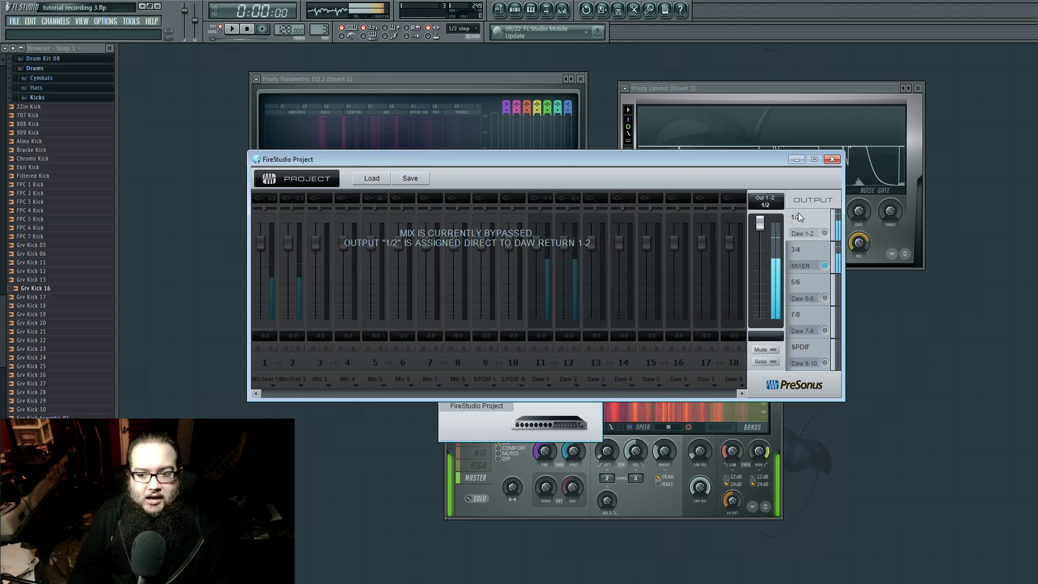
{"action": "left_click", "coordinate": [805, 283]}
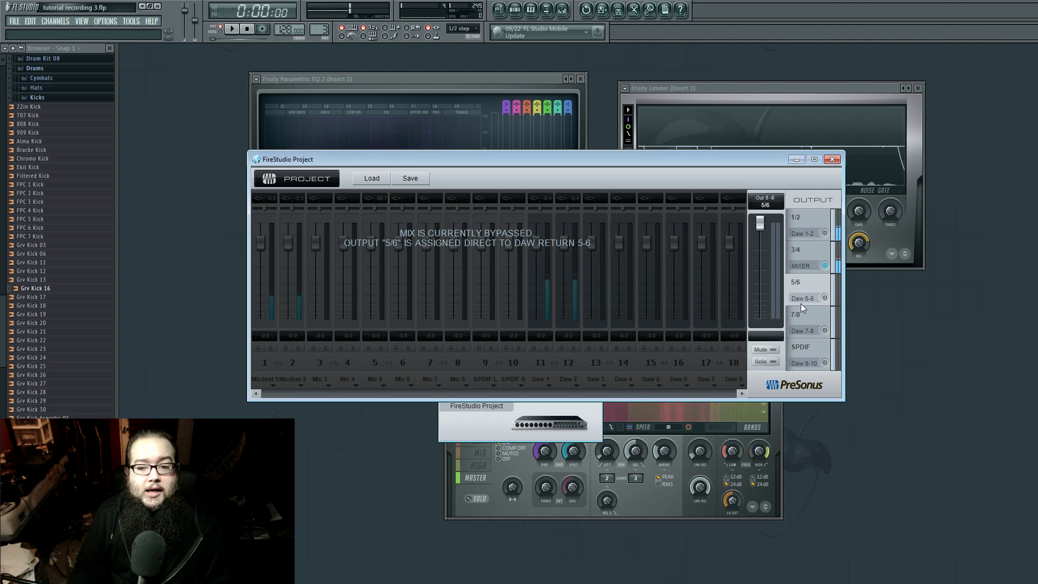
{"action": "left_click", "coordinate": [802, 222]}
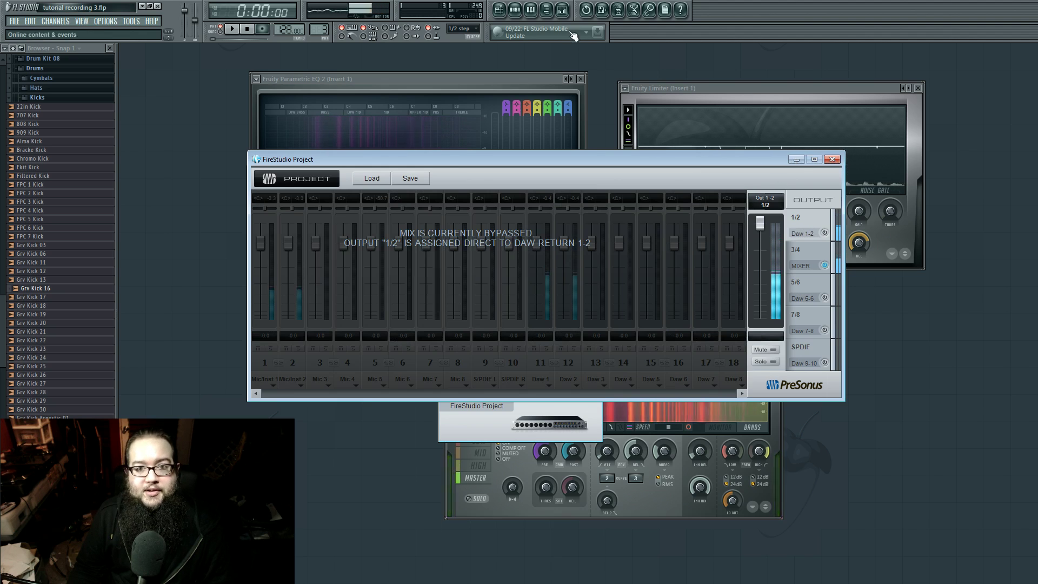
Return to the FL Studio mixer and review the FireStudio output pairs offered for Insert 11, without assigning one.
{"action": "left_click", "coordinate": [562, 9]}
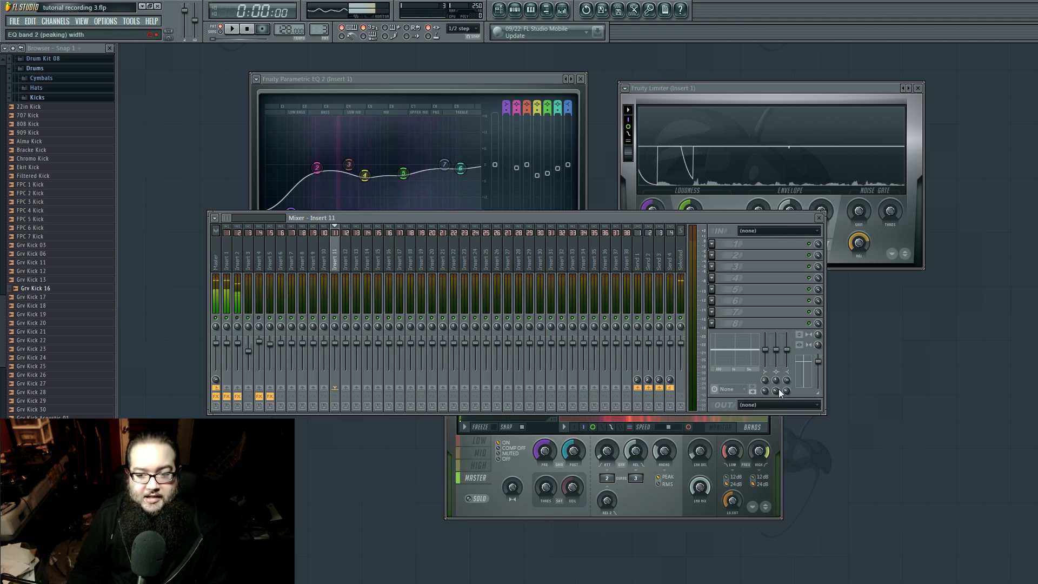
{"action": "left_click", "coordinate": [773, 404]}
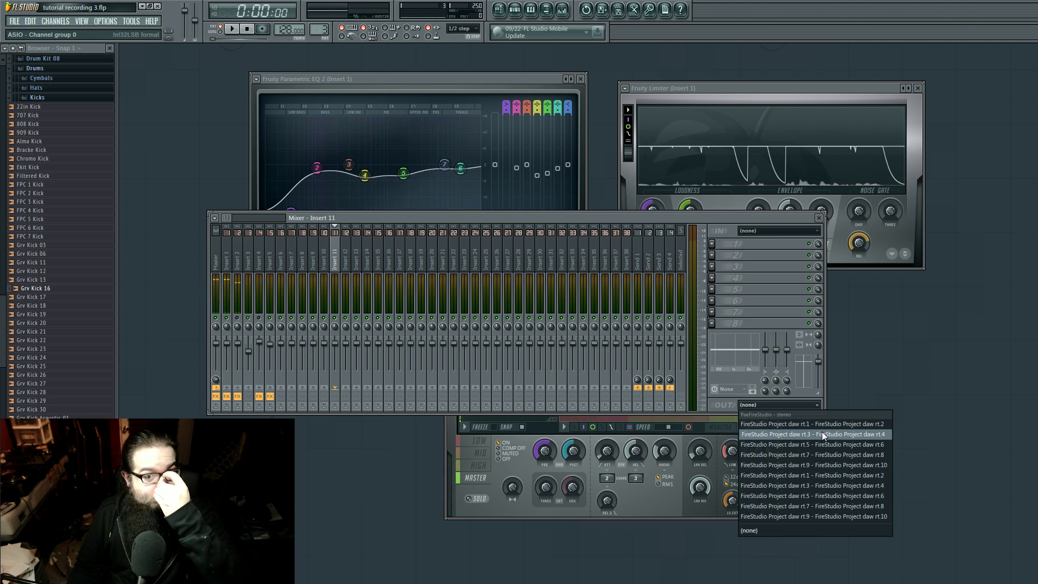
{"action": "left_click", "coordinate": [749, 282]}
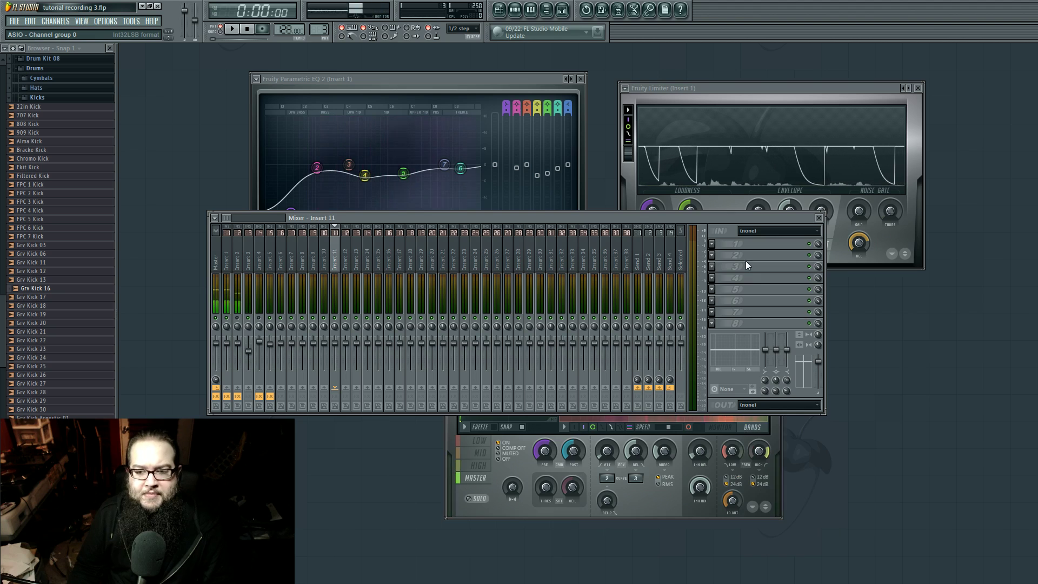
Switch to the FireStudio Project mixer, show the mix for output 3/4 and inspect the mutes on Mic/Inst 1 and 2.
{"action": "left_click", "coordinate": [780, 431]}
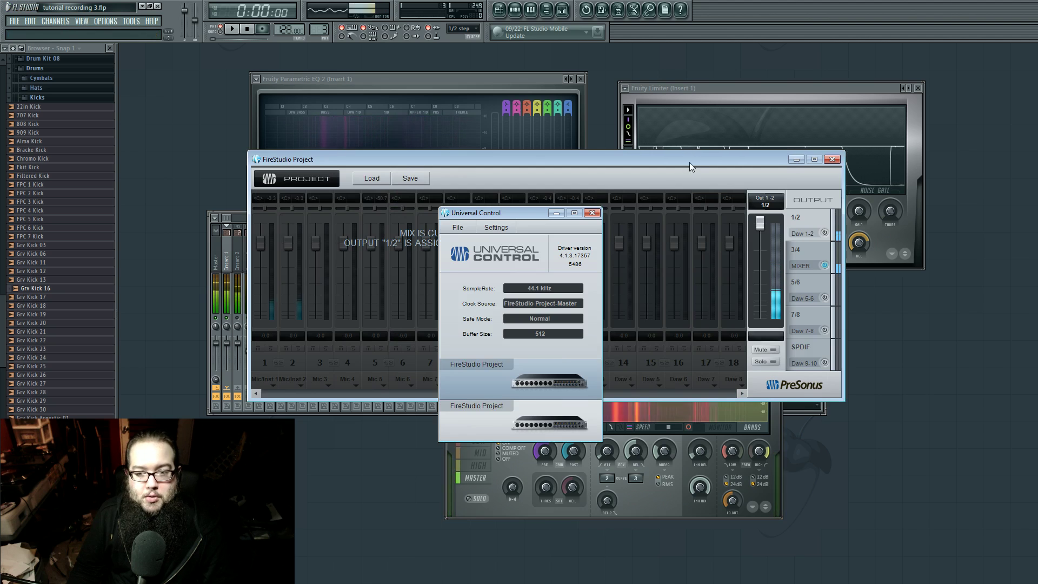
{"action": "left_click_drag", "start_coordinate": [690, 162], "coordinate": [698, 193]}
{"action": "left_click", "coordinate": [809, 287]}
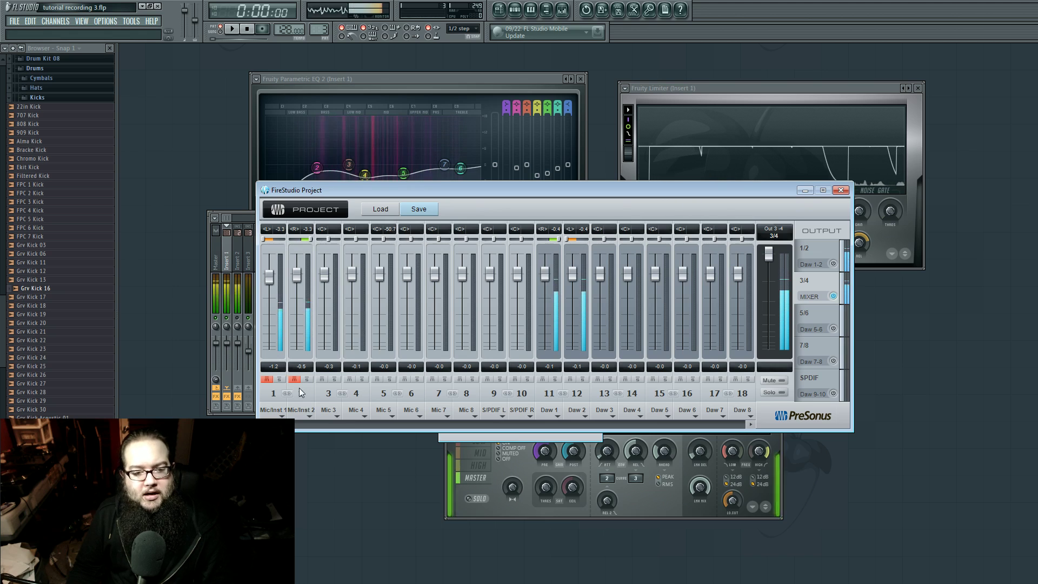
{"action": "left_click", "coordinate": [266, 380]}
{"action": "left_click", "coordinate": [295, 379]}
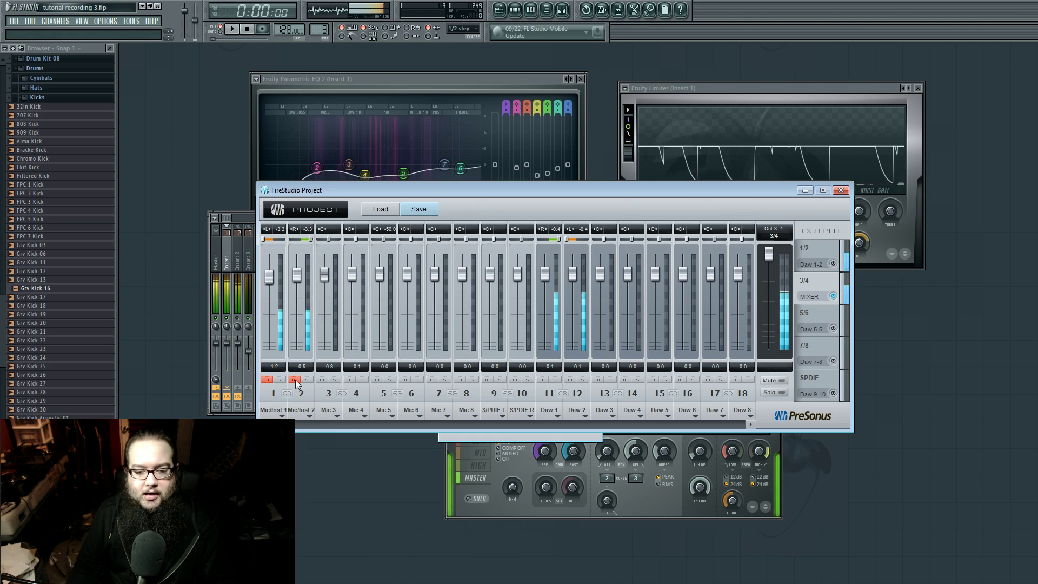
Reposition the FireStudio Project mixer window, then close it to return to FL Studio.
{"action": "mouse_move", "coordinate": [471, 195]}
{"action": "left_mouse_down"}
{"action": "mouse_move", "coordinate": [475, 212]}
{"action": "mouse_move", "coordinate": [461, 209]}
{"action": "left_mouse_up"}
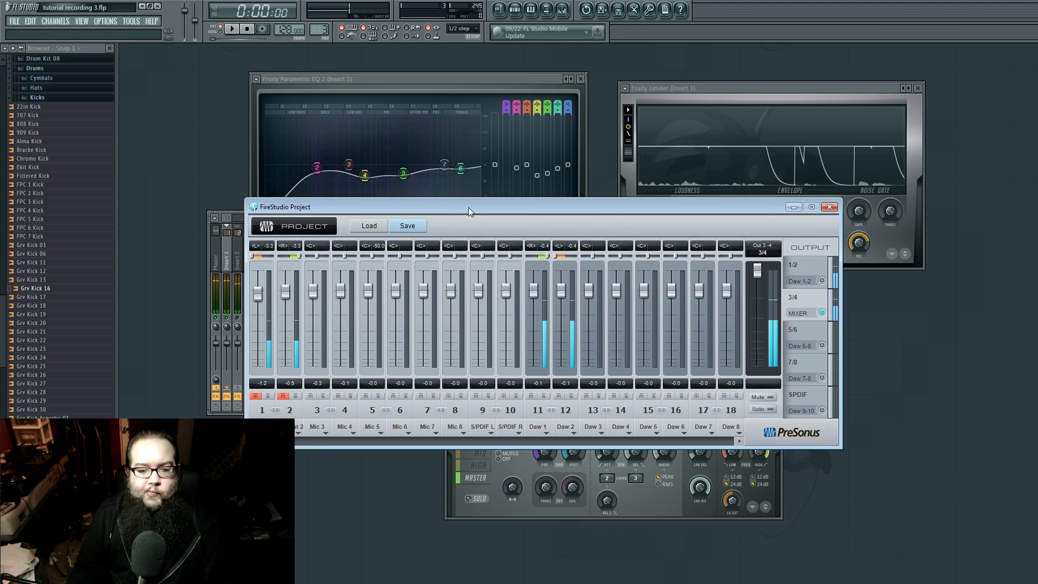
{"action": "left_click_drag", "start_coordinate": [468, 207], "coordinate": [471, 208]}
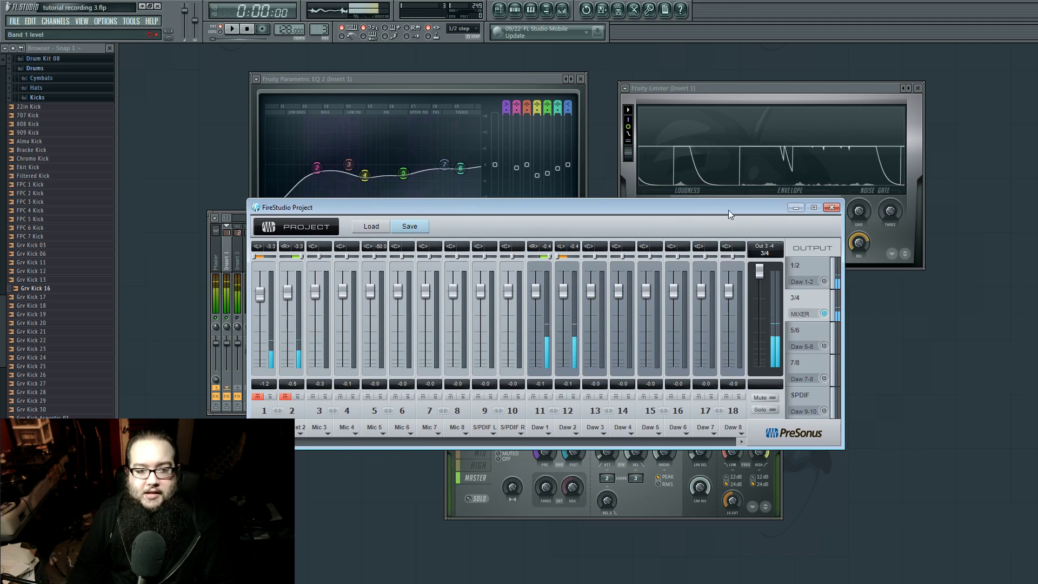
{"action": "left_click_drag", "start_coordinate": [617, 212], "coordinate": [619, 208]}
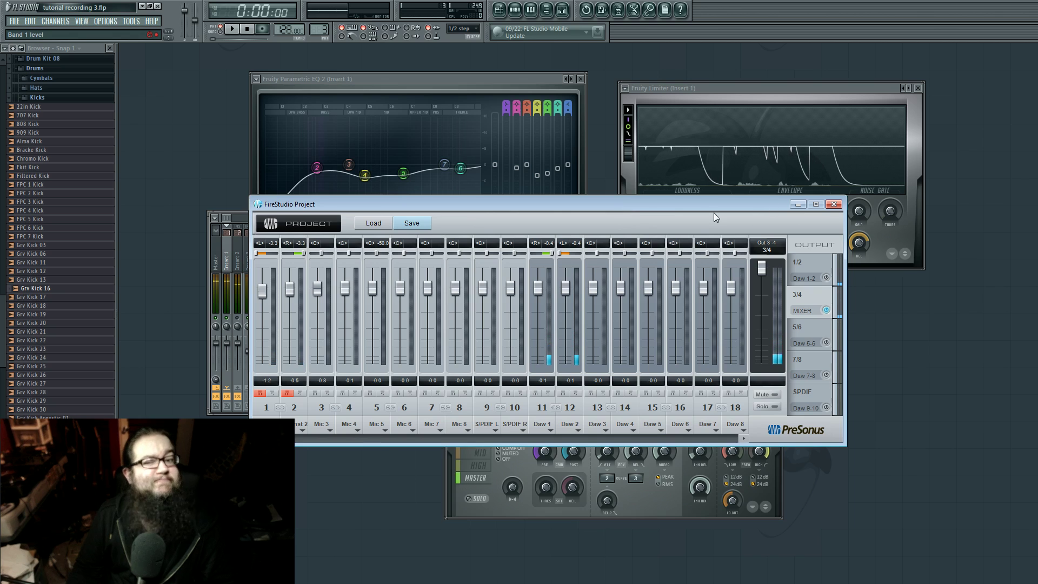
{"action": "left_click", "coordinate": [833, 204]}
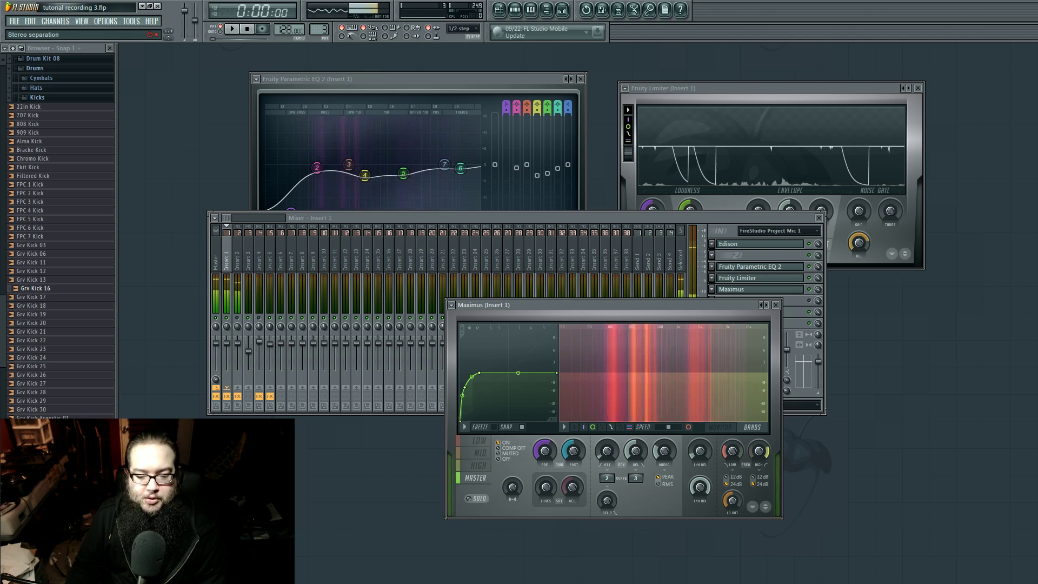
Bring the screen-recording program's window into view to examine its scenes and sources, and move it back out of view.
{"action": "key", "text": "alt+Tab"}
{"action": "left_click_drag", "start_coordinate": [498, 279], "coordinate": [524, 62]}
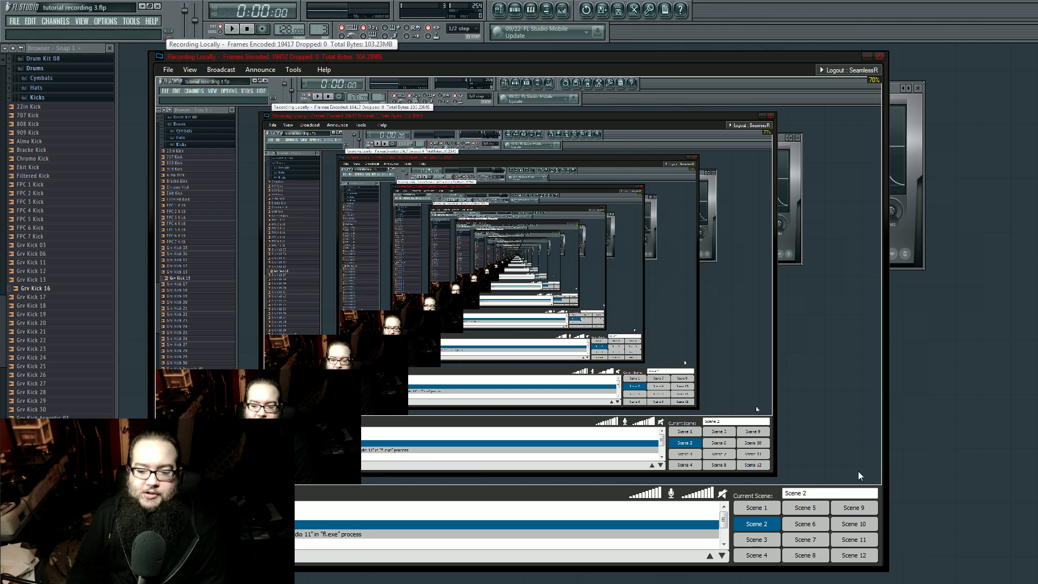
{"action": "left_click", "coordinate": [857, 524]}
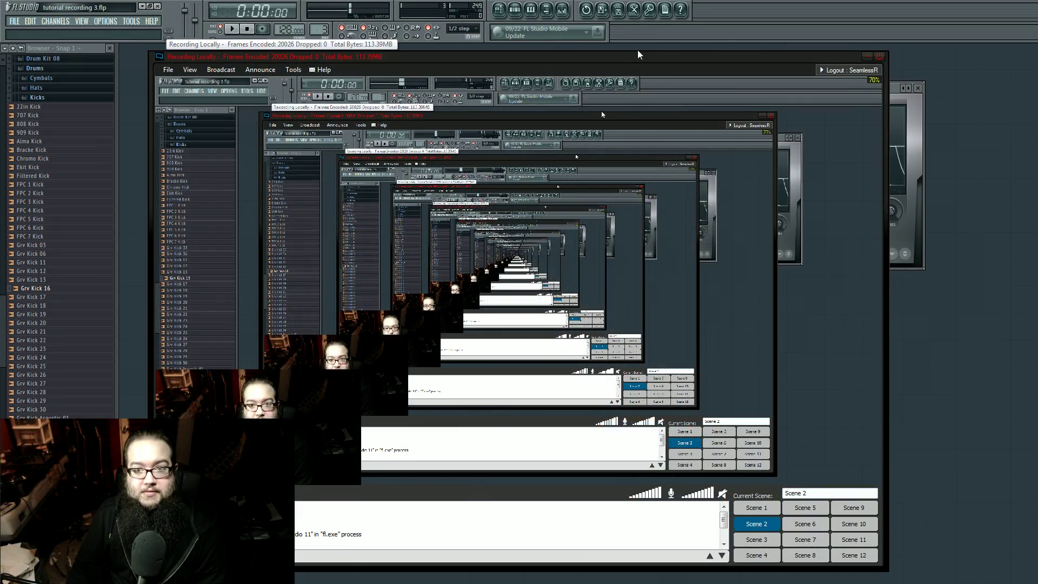
{"action": "left_click_drag", "start_coordinate": [634, 57], "coordinate": [602, 583]}
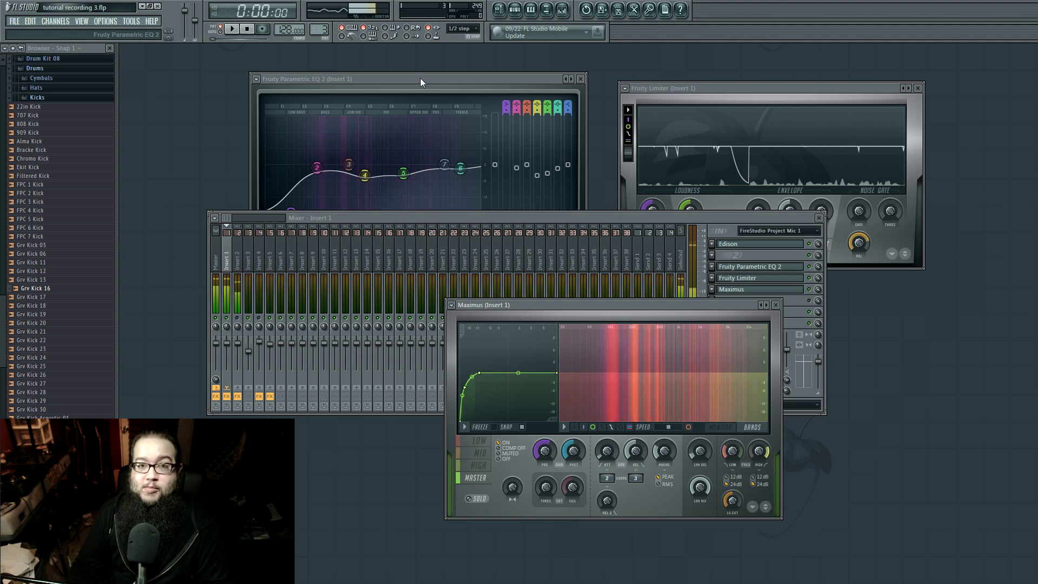
Close the FL Studio mixer and reposition the Maximus window below the Fruity Parametric EQ 2 and Fruity Limiter windows.
{"action": "left_click", "coordinate": [819, 218]}
{"action": "left_click_drag", "start_coordinate": [696, 306], "coordinate": [651, 306]}
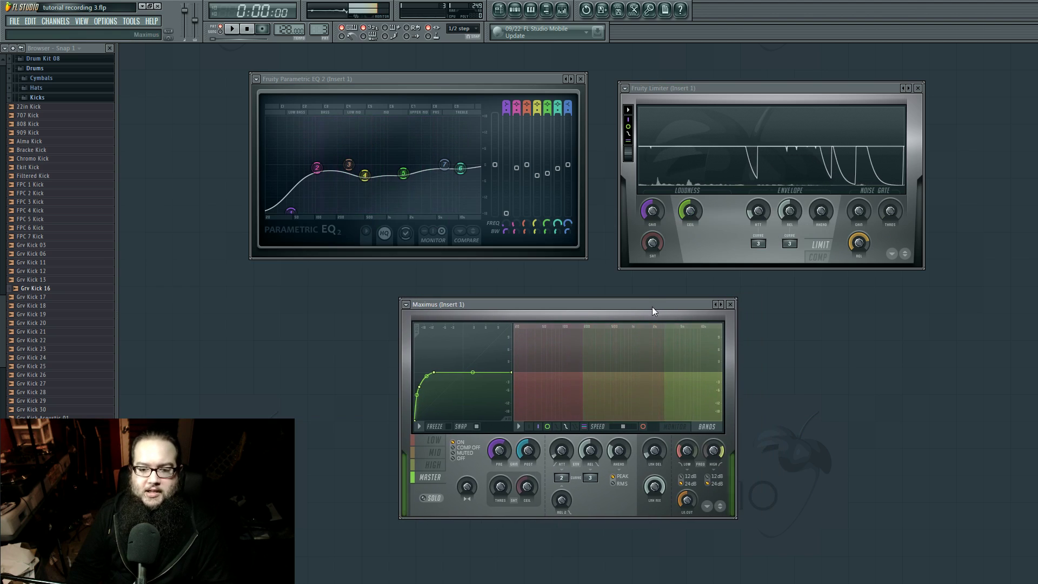